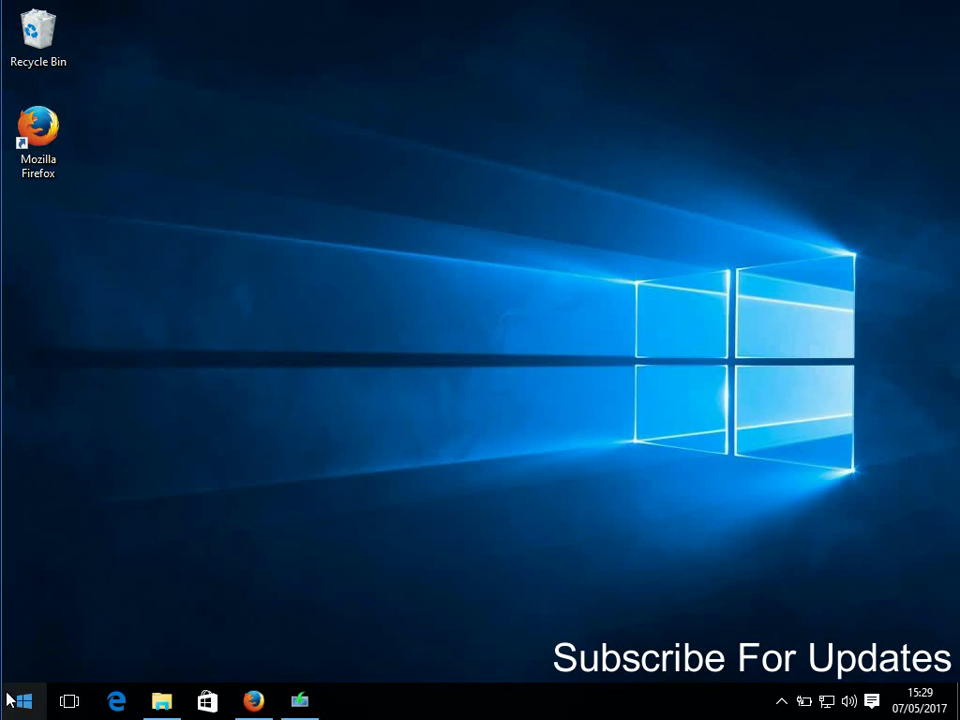
Show the Recovery page under Settings > Update & Security, then minimise the Settings window
{"action": "left_click", "coordinate": [12, 700]}
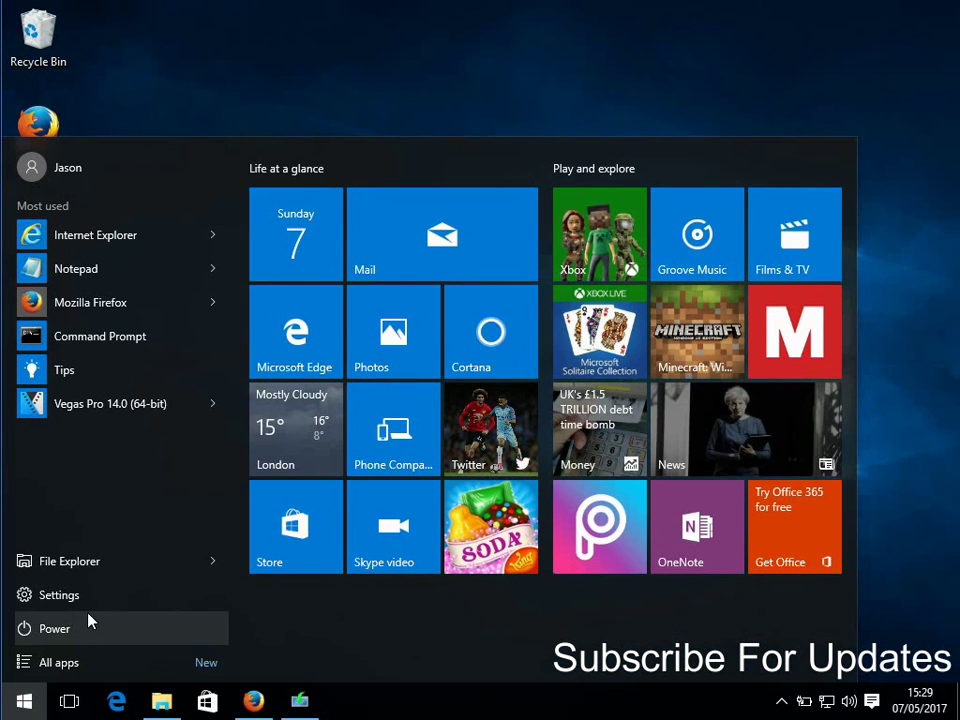
{"action": "left_click", "coordinate": [92, 600]}
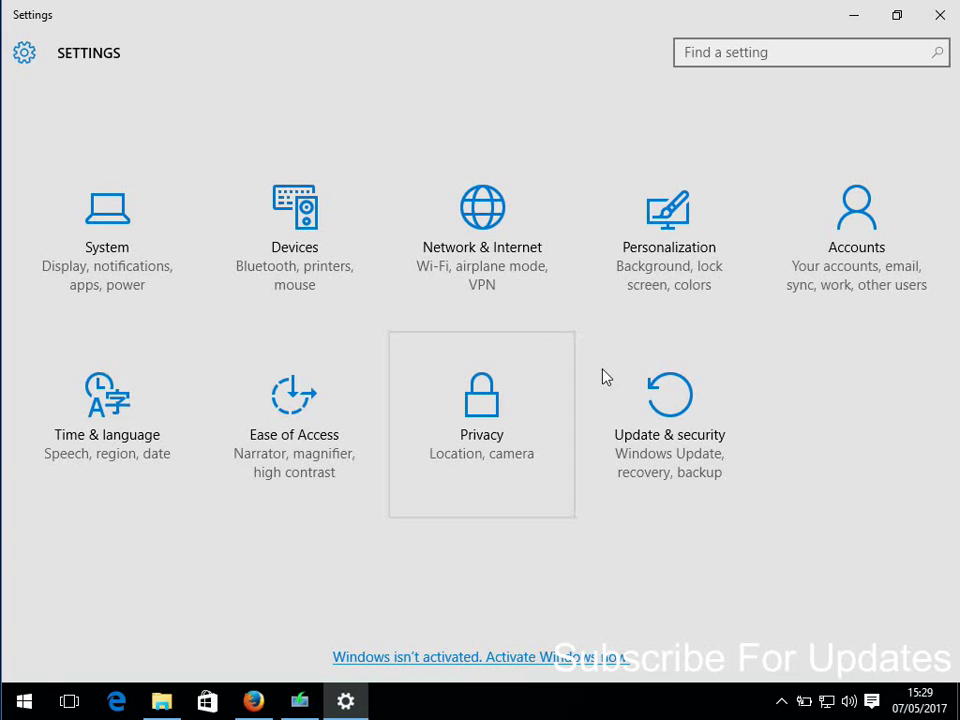
{"action": "left_click", "coordinate": [673, 396]}
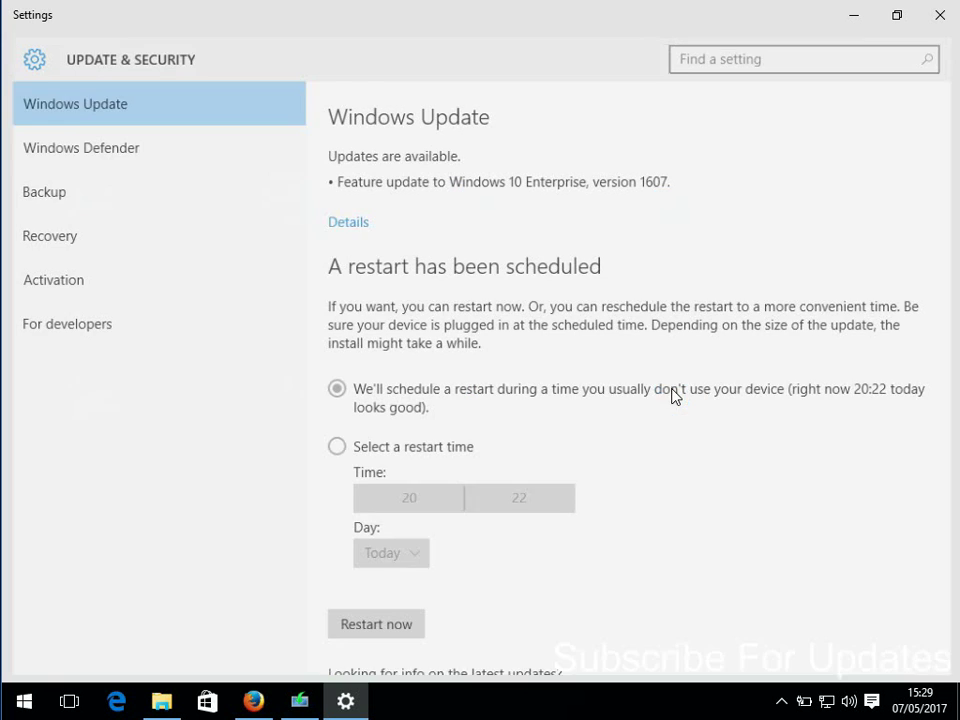
{"action": "left_click", "coordinate": [80, 237]}
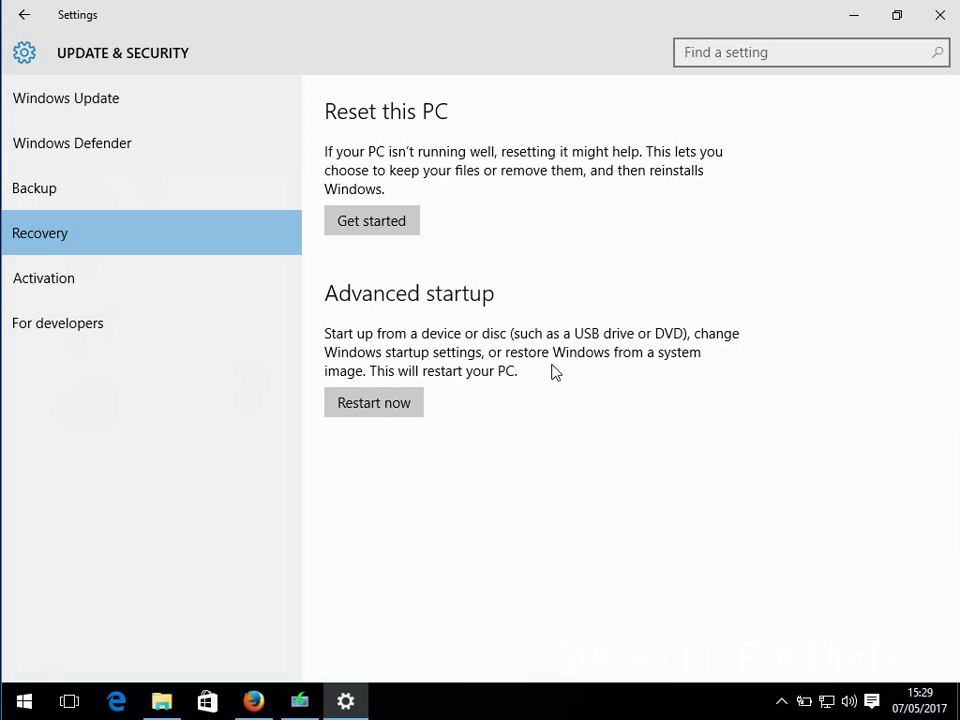
{"action": "left_click", "coordinate": [856, 16]}
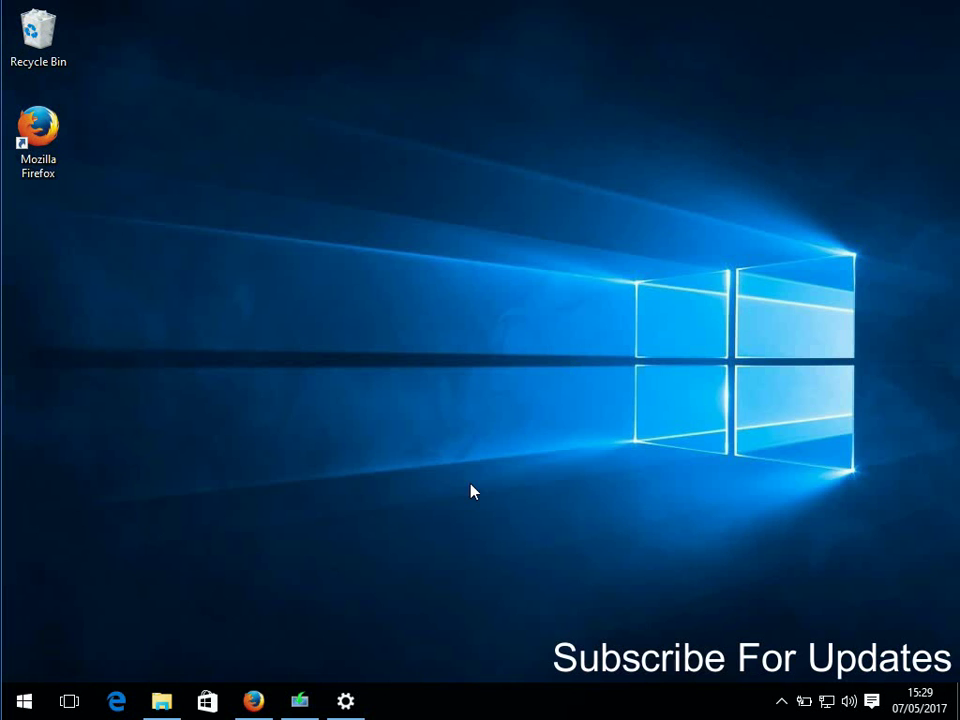
Return to the Firefox Windows 10 download page and scroll to the Download tool now button
{"action": "left_click", "coordinate": [266, 704]}
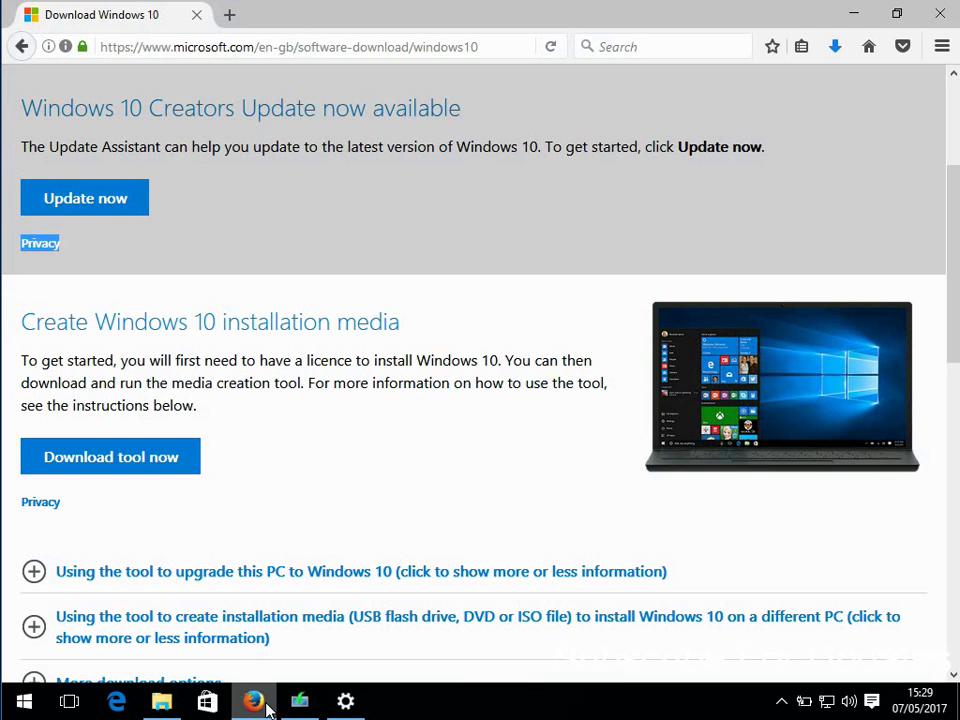
{"action": "left_click", "coordinate": [957, 113]}
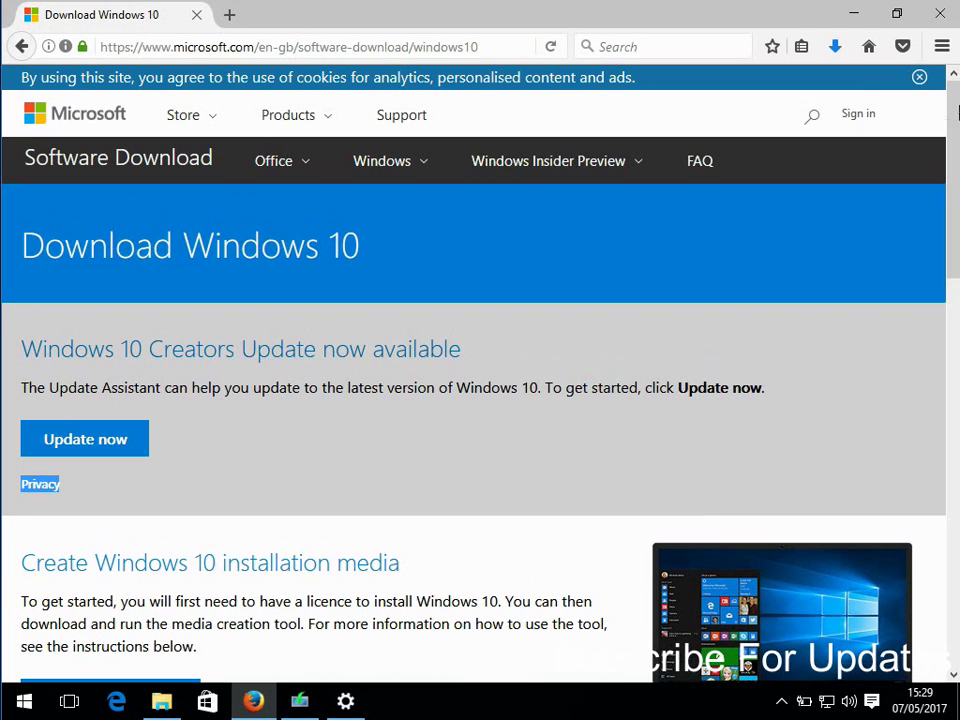
{"action": "left_click", "coordinate": [443, 47]}
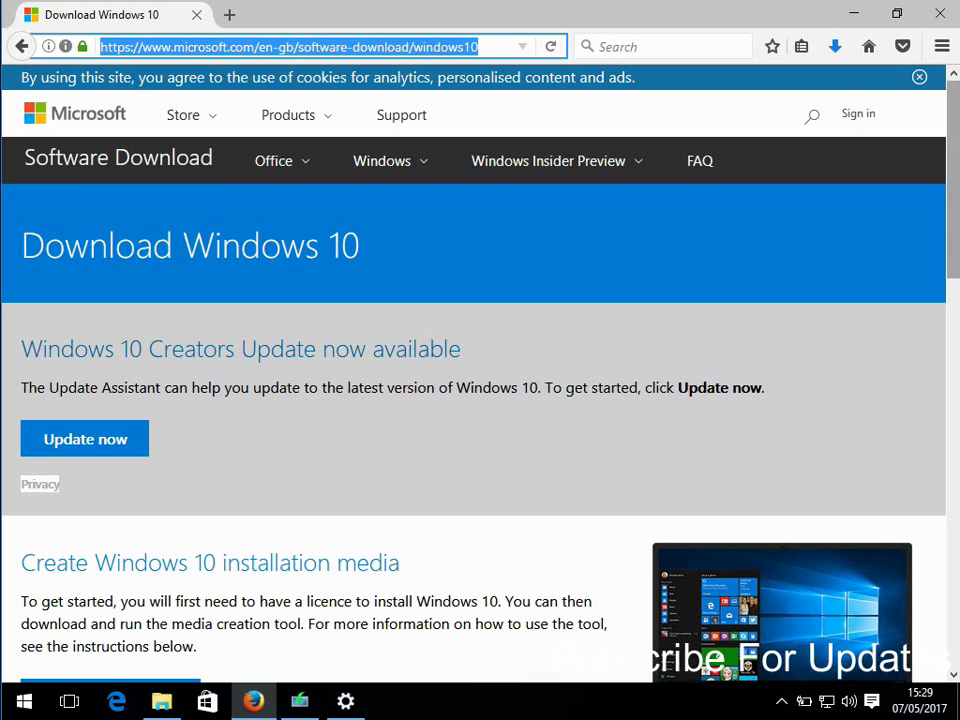
{"action": "left_click_drag", "start_coordinate": [957, 142], "coordinate": [957, 240]}
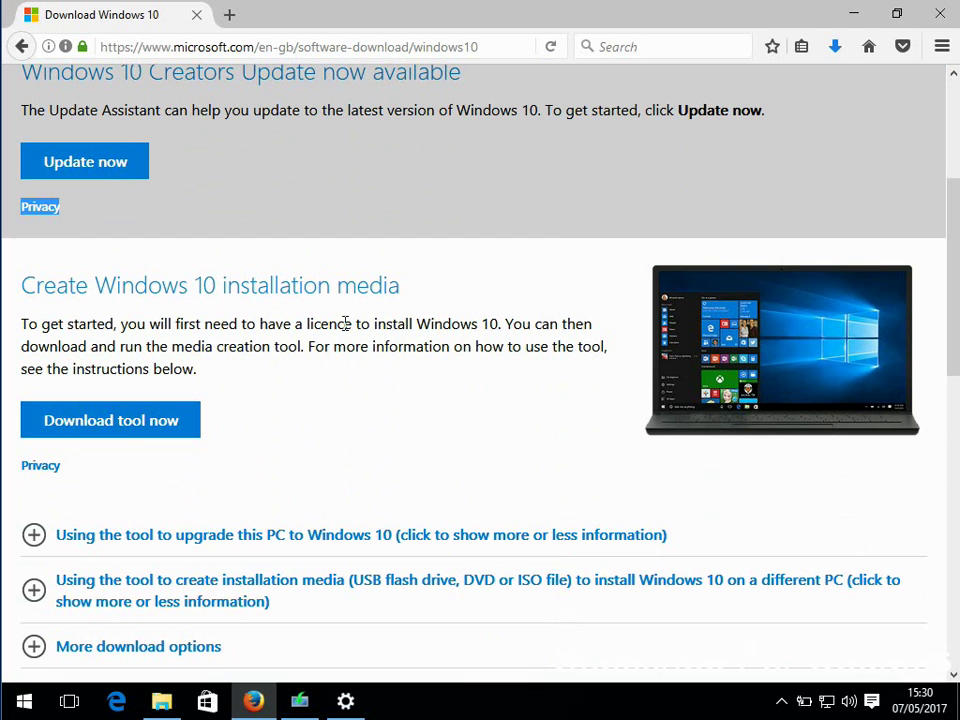
Download the Media Creation Tool and run MediaCreationTool from the Downloads folder
{"action": "left_click", "coordinate": [186, 432]}
{"action": "left_click", "coordinate": [162, 705]}
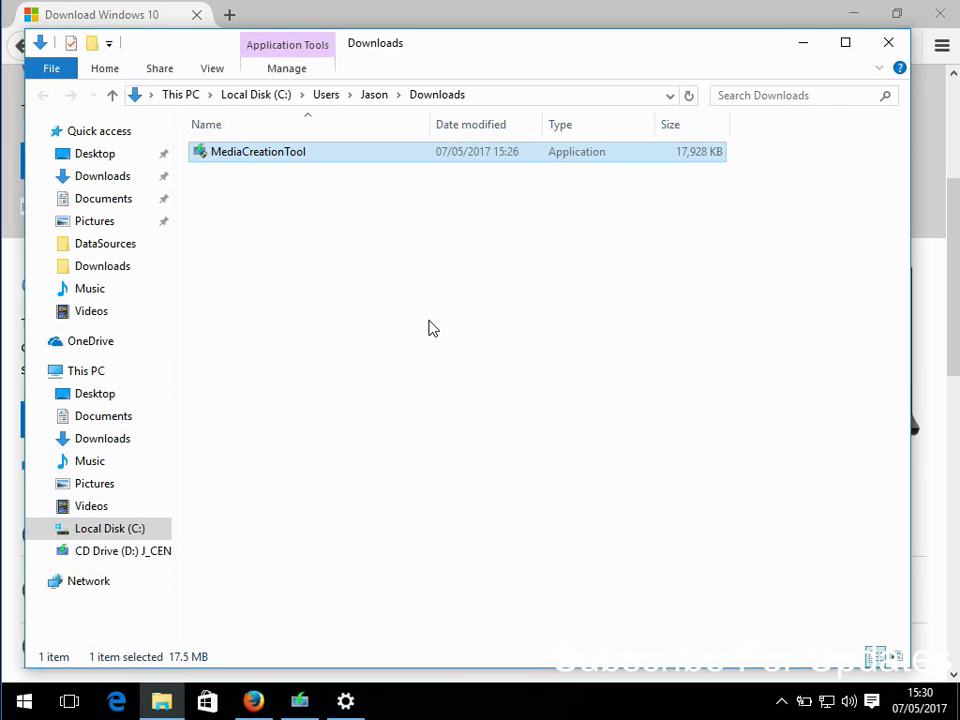
{"action": "left_click", "coordinate": [301, 702]}
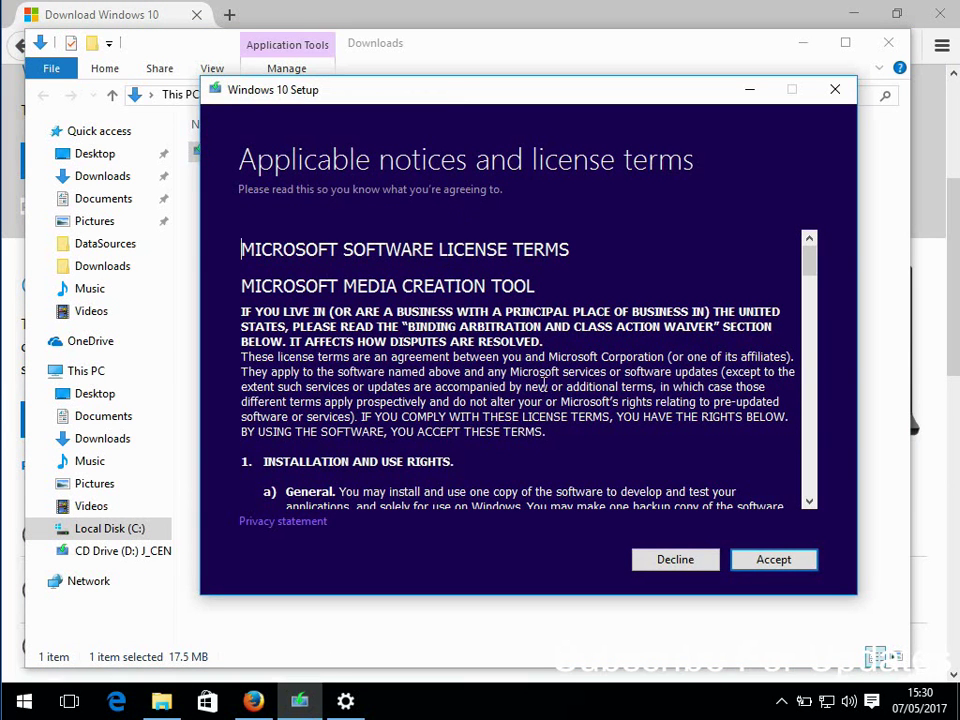
Accept the licence terms, choose to create installation media, and keep 64-bit (x64) architecture
{"action": "left_click", "coordinate": [785, 563]}
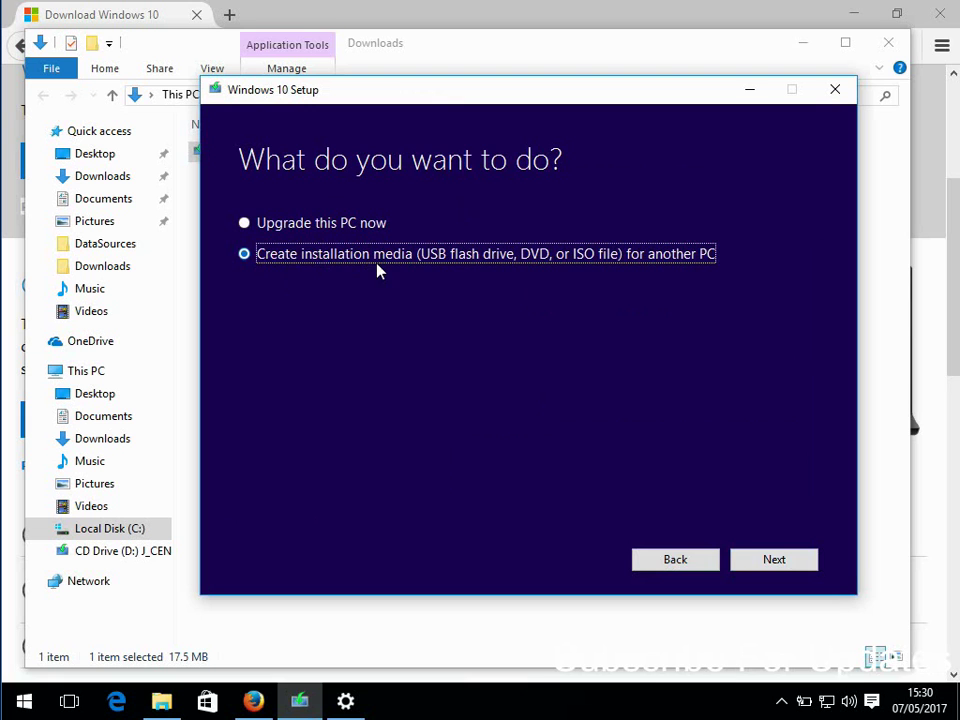
{"action": "left_click", "coordinate": [781, 562]}
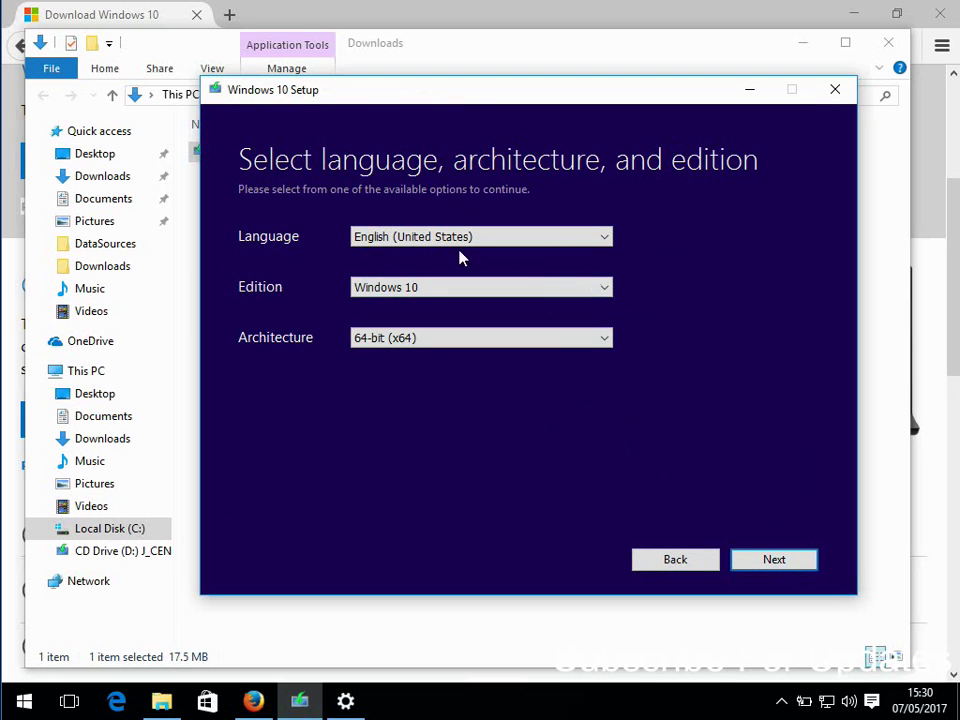
{"action": "left_click", "coordinate": [462, 340]}
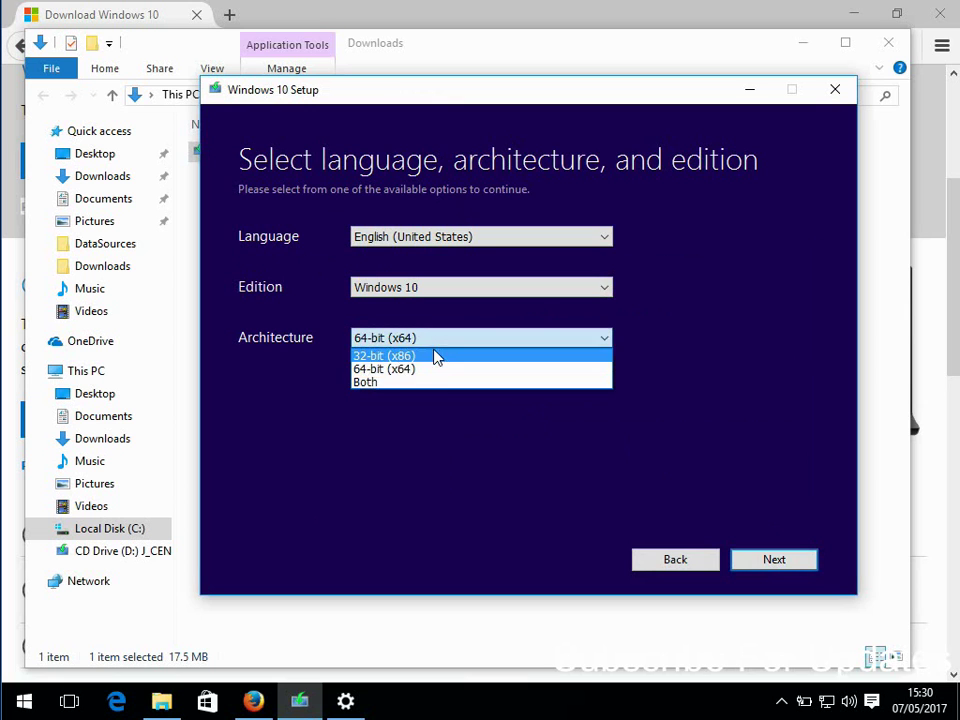
{"action": "left_click", "coordinate": [416, 370]}
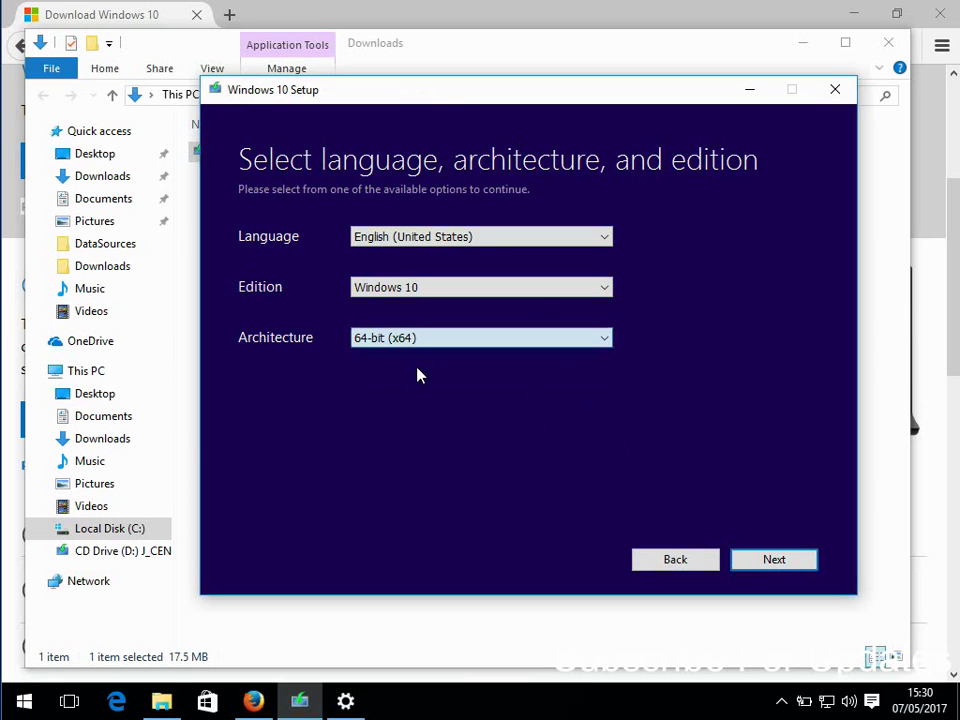
At the media type step, try ISO file, switch back to USB flash drive, then quit setup
{"action": "left_click", "coordinate": [775, 562]}
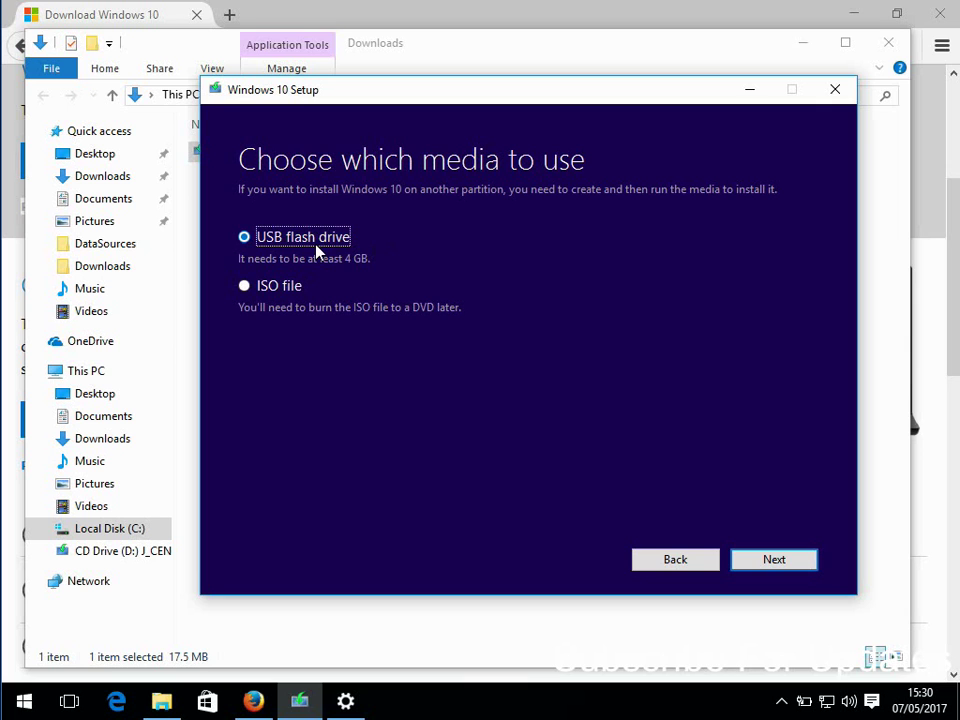
{"action": "left_click", "coordinate": [283, 288]}
{"action": "left_click", "coordinate": [306, 240]}
{"action": "left_click", "coordinate": [838, 90]}
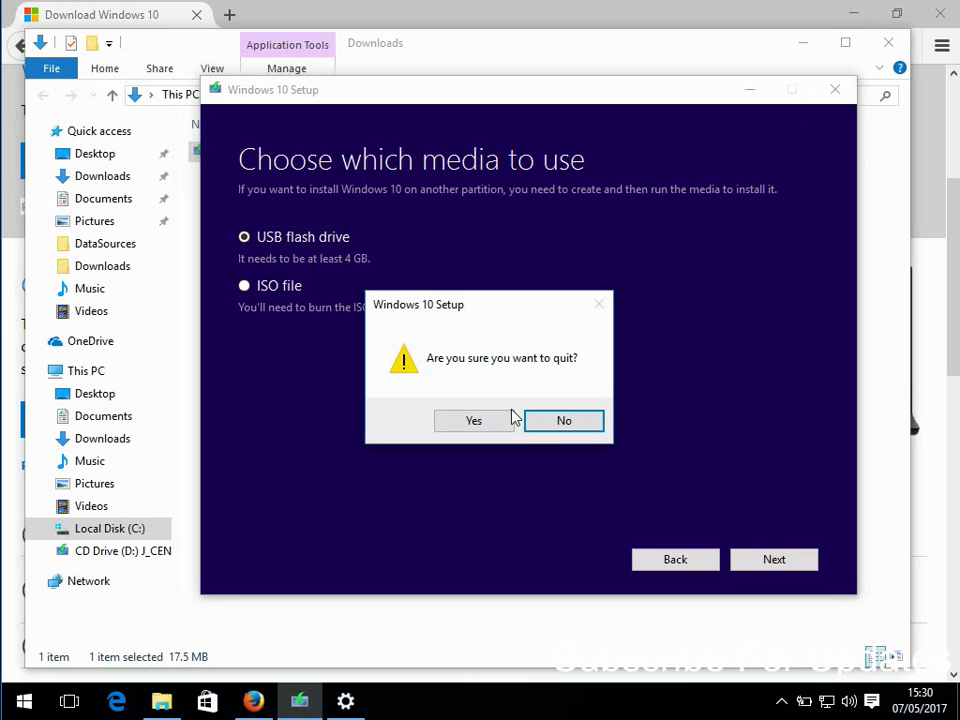
{"action": "left_click", "coordinate": [476, 426]}
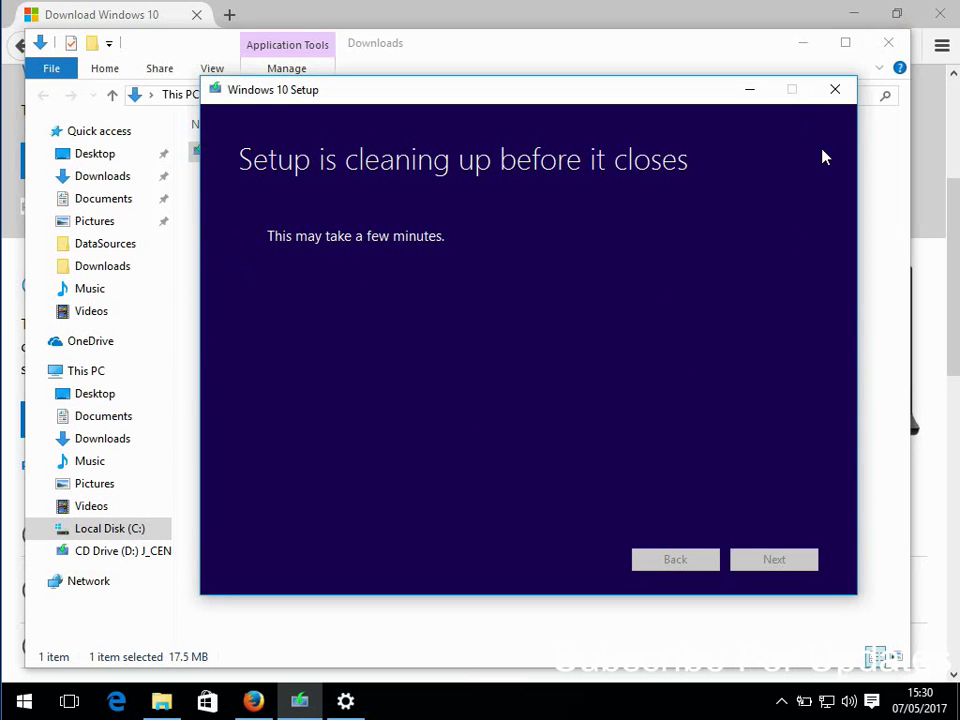
Close File Explorer and Firefox, then restart the PC via Recovery's Advanced startup Restart now
{"action": "left_click", "coordinate": [888, 43]}
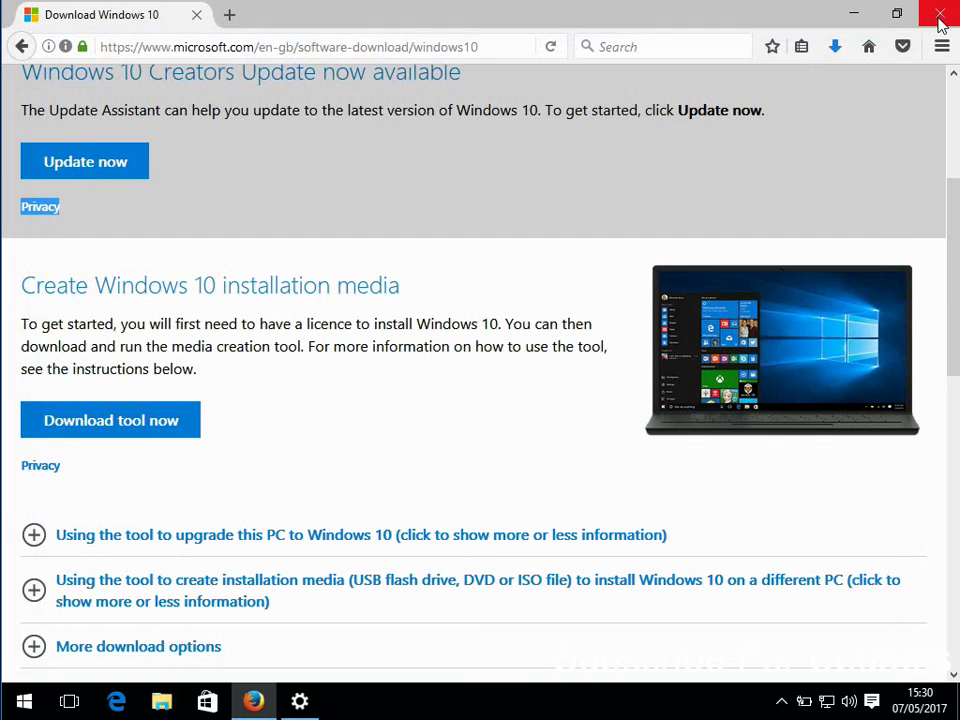
{"action": "left_click", "coordinate": [940, 16]}
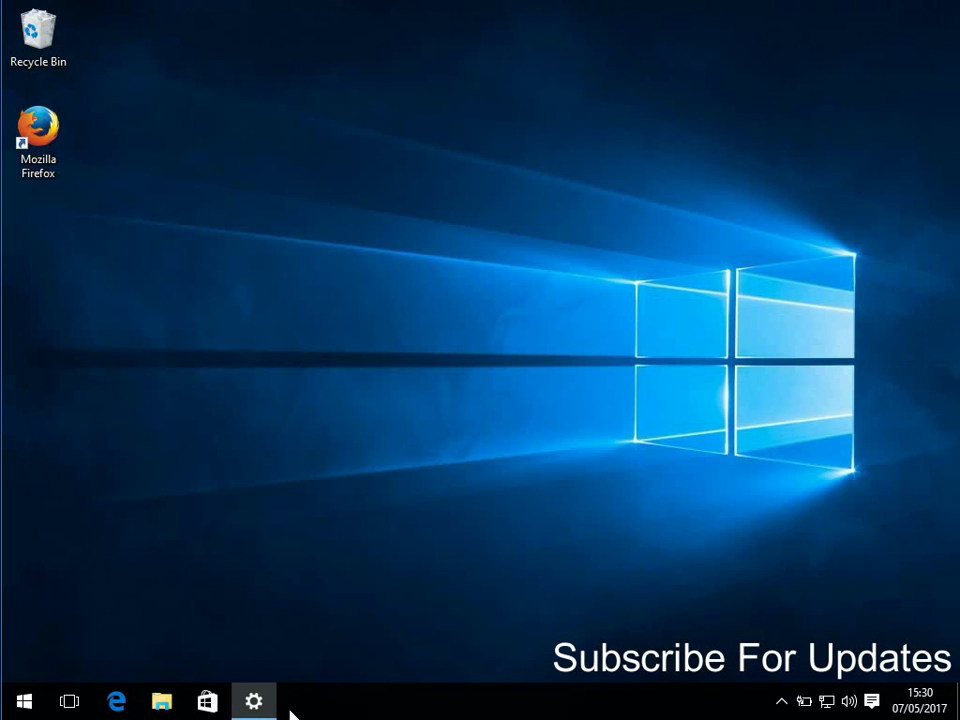
{"action": "left_click", "coordinate": [255, 701]}
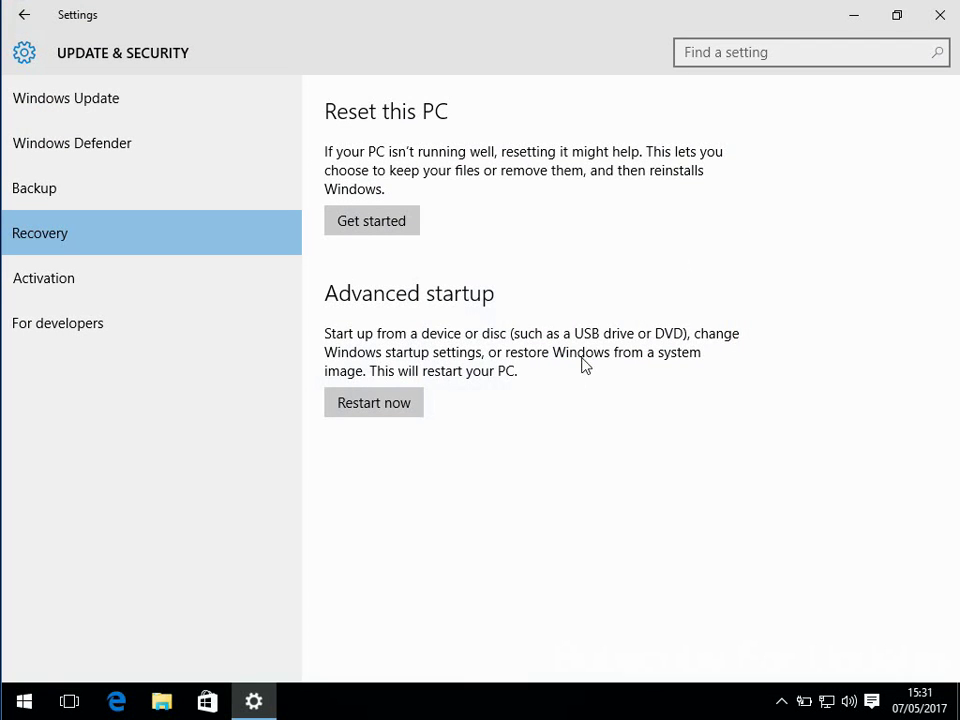
{"action": "left_click", "coordinate": [399, 405]}
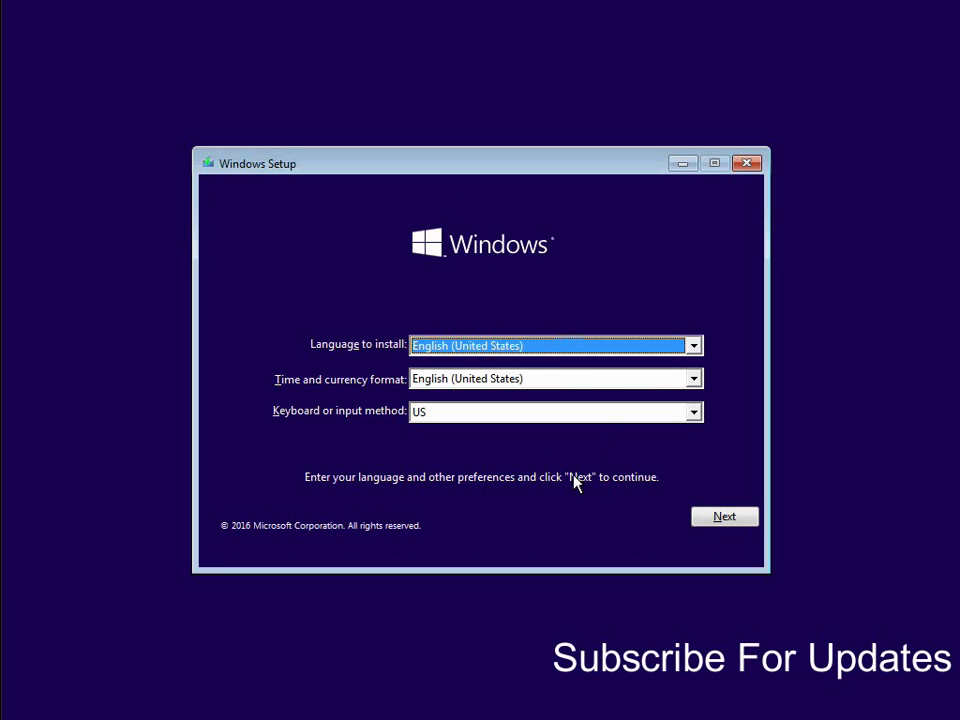
Accept the English (United States) language and US keyboard defaults and continue
{"action": "left_click", "coordinate": [711, 523]}
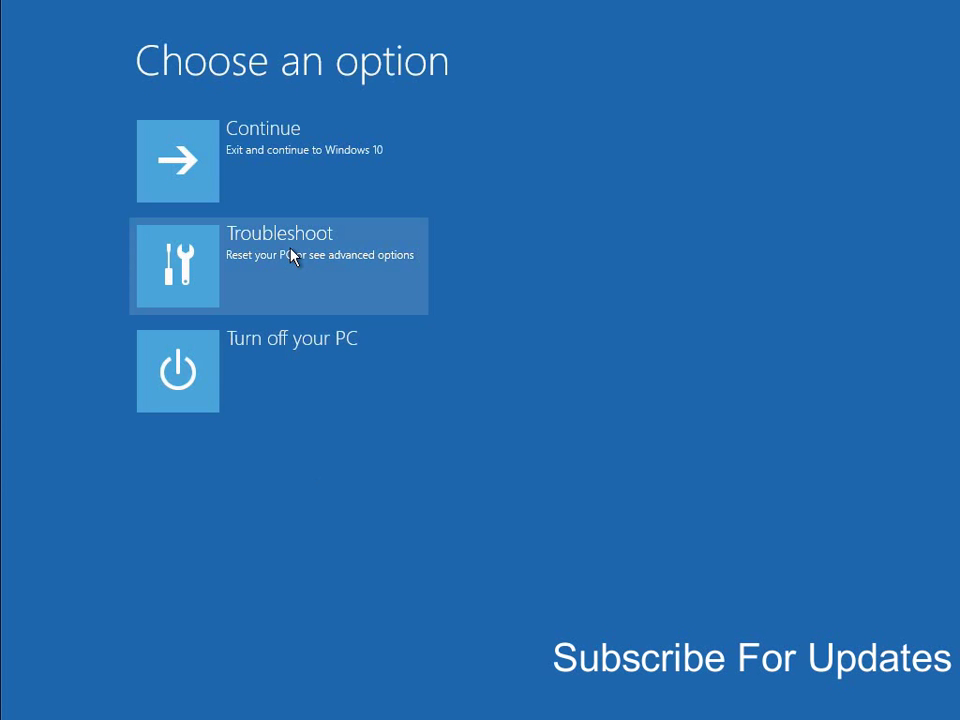
Open Command Prompt through Troubleshoot > Advanced options in the recovery environment
{"action": "left_click", "coordinate": [294, 255]}
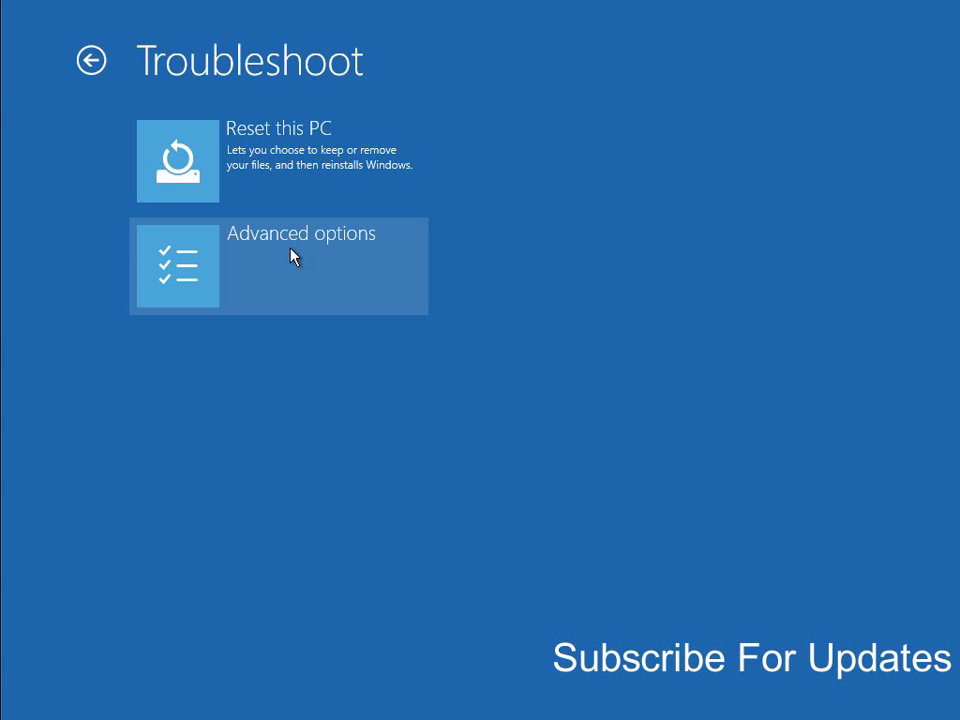
{"action": "left_click", "coordinate": [293, 256]}
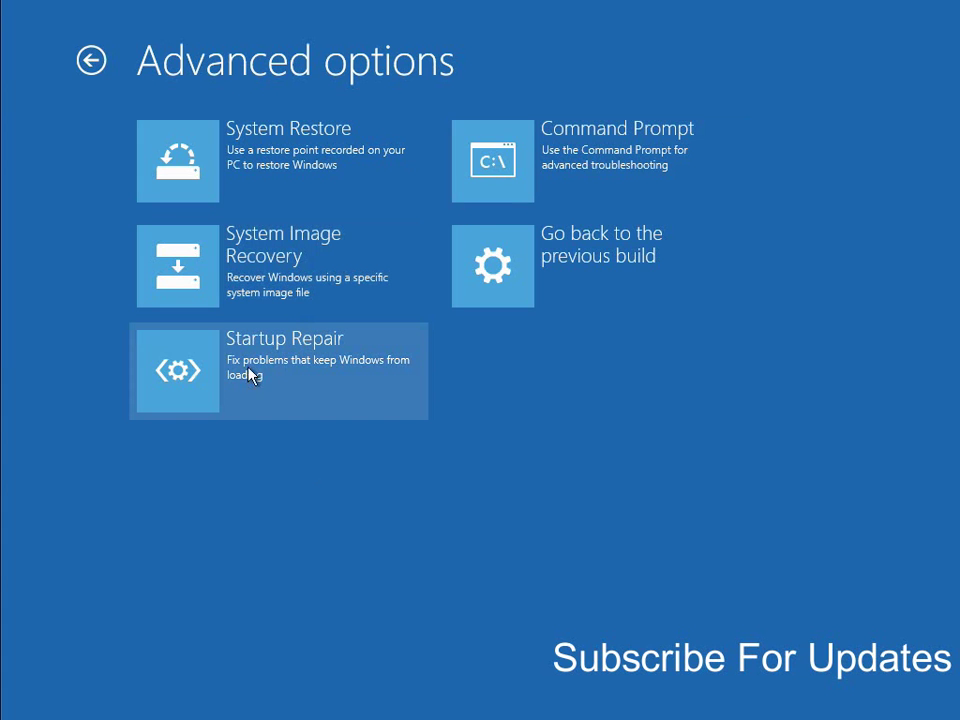
{"action": "left_click", "coordinate": [598, 170]}
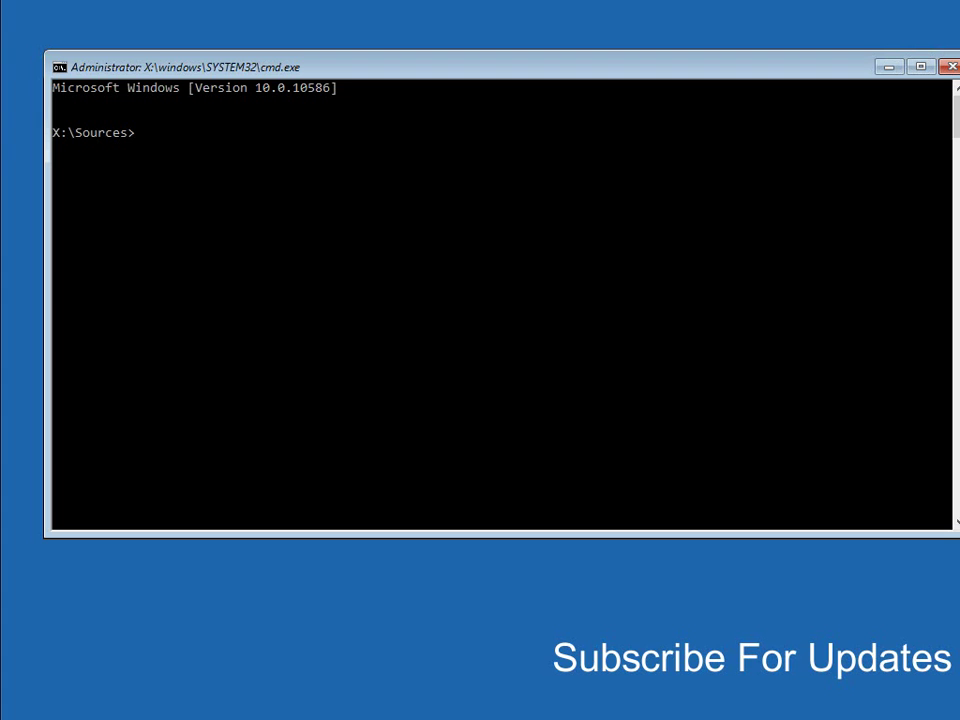
Run chkdsk C: /f /r, let it finish with no problems found, then exit the console
{"action": "type", "text": "chkdsk C: /f /r"}
{"action": "key", "text": "Return"}
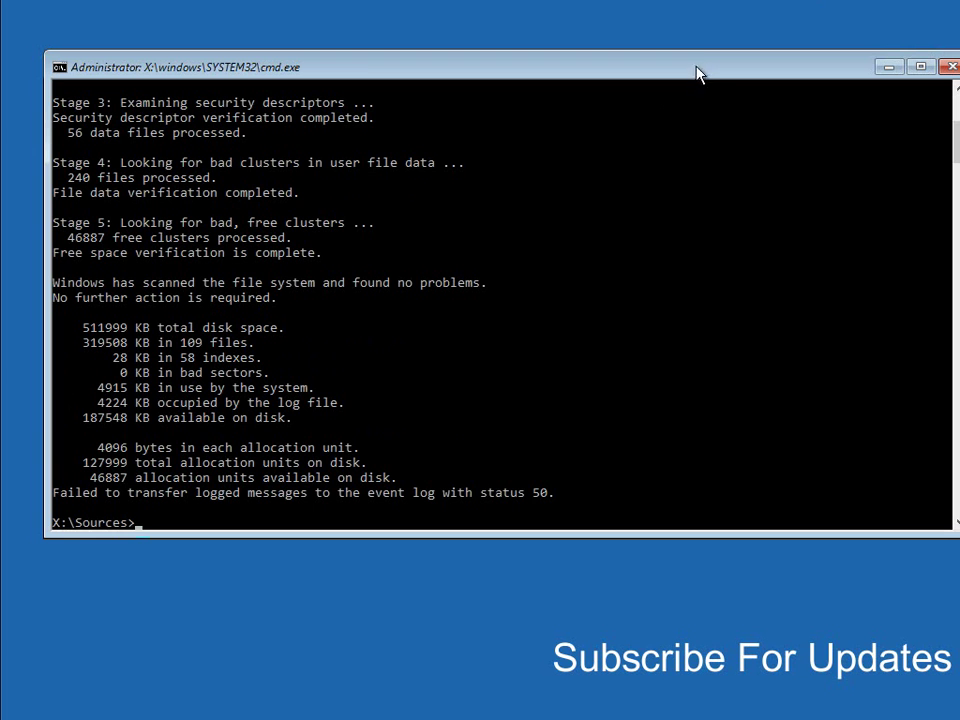
{"action": "left_click_drag", "start_coordinate": [705, 51], "coordinate": [716, 26]}
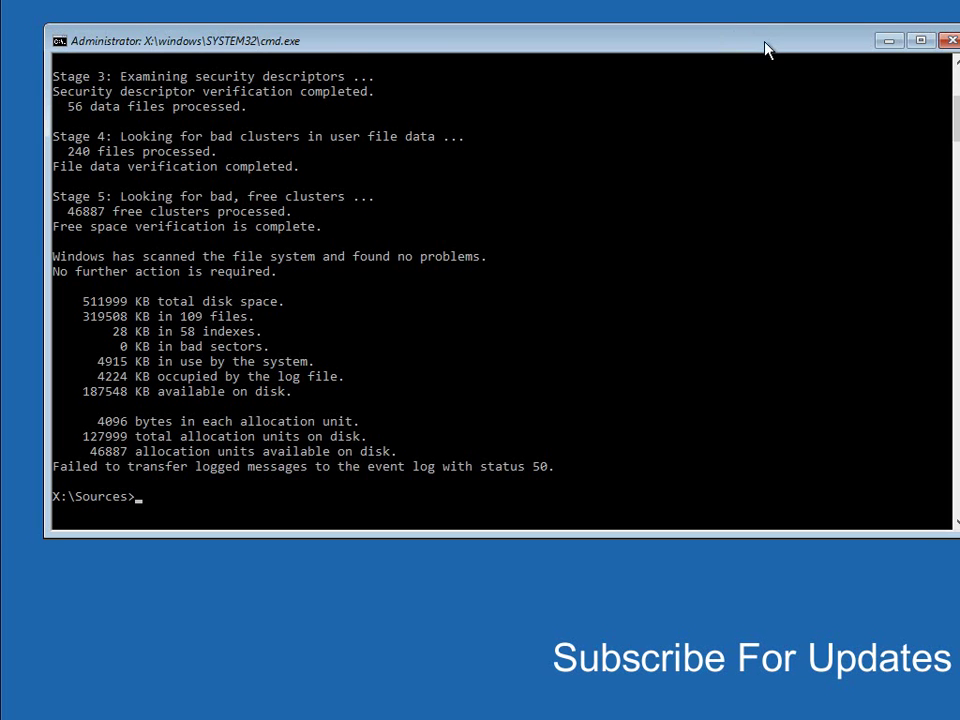
{"action": "left_click_drag", "start_coordinate": [765, 47], "coordinate": [734, 57]}
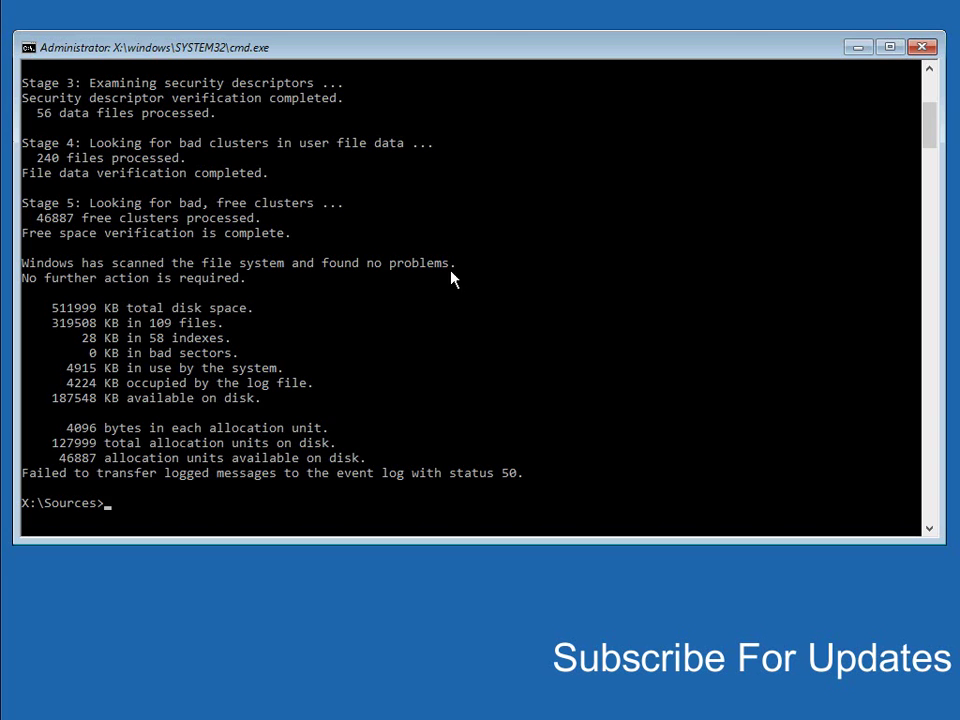
{"action": "type", "text": "exit"}
{"action": "key", "text": "Return"}
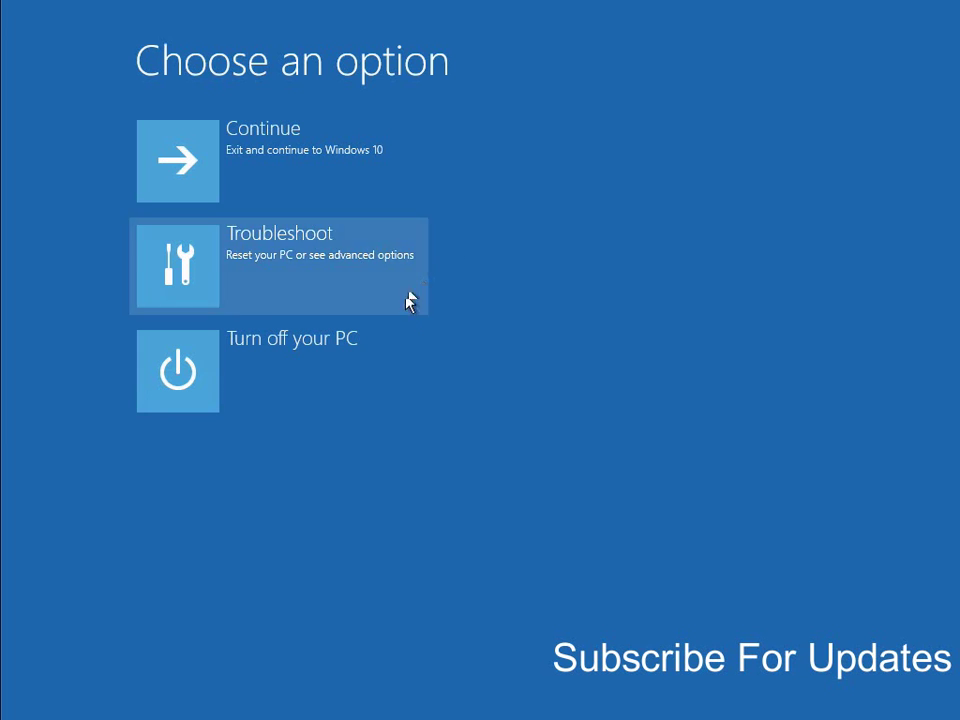
Go to Troubleshoot > Advanced options to list System Restore, Startup Repair and other tools
{"action": "left_click", "coordinate": [300, 270]}
{"action": "left_click", "coordinate": [300, 270]}
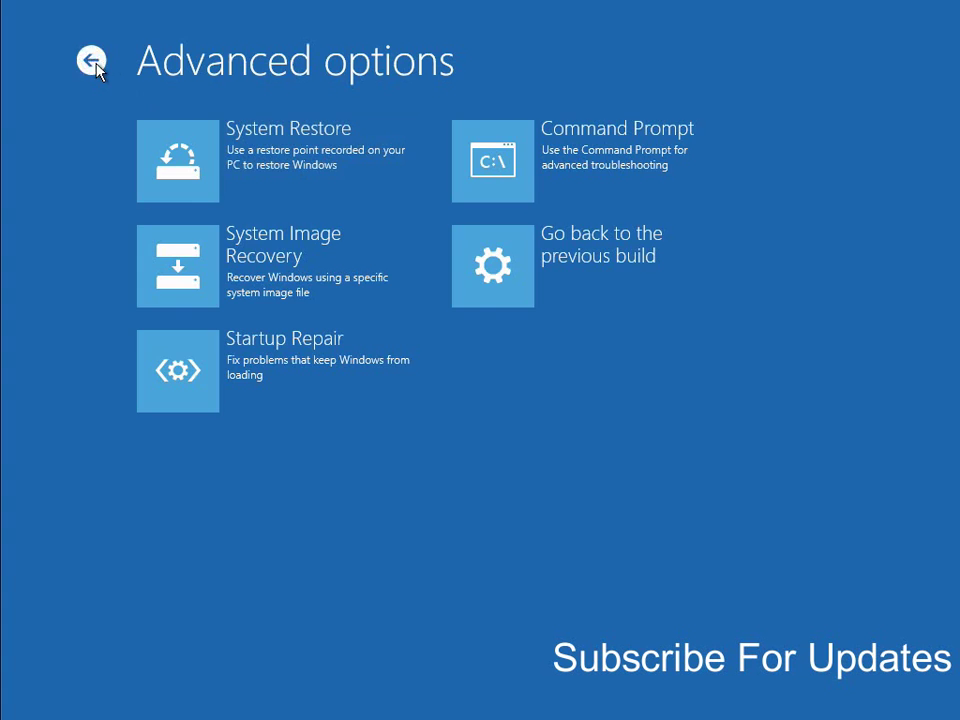
Go back from Advanced options to the Troubleshoot screen
{"action": "left_click", "coordinate": [92, 60]}
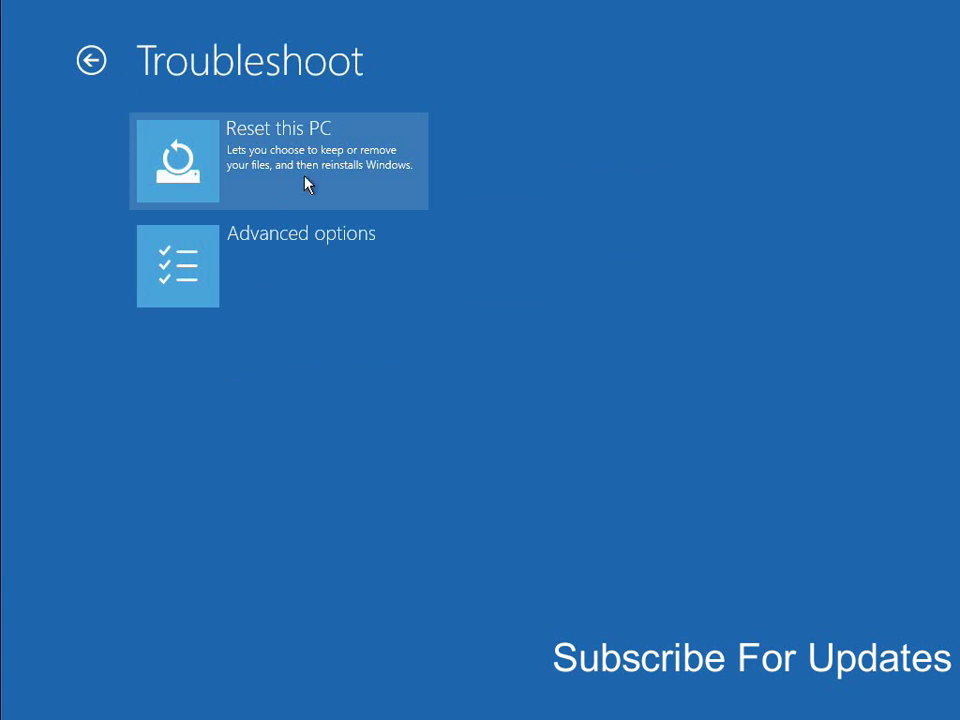